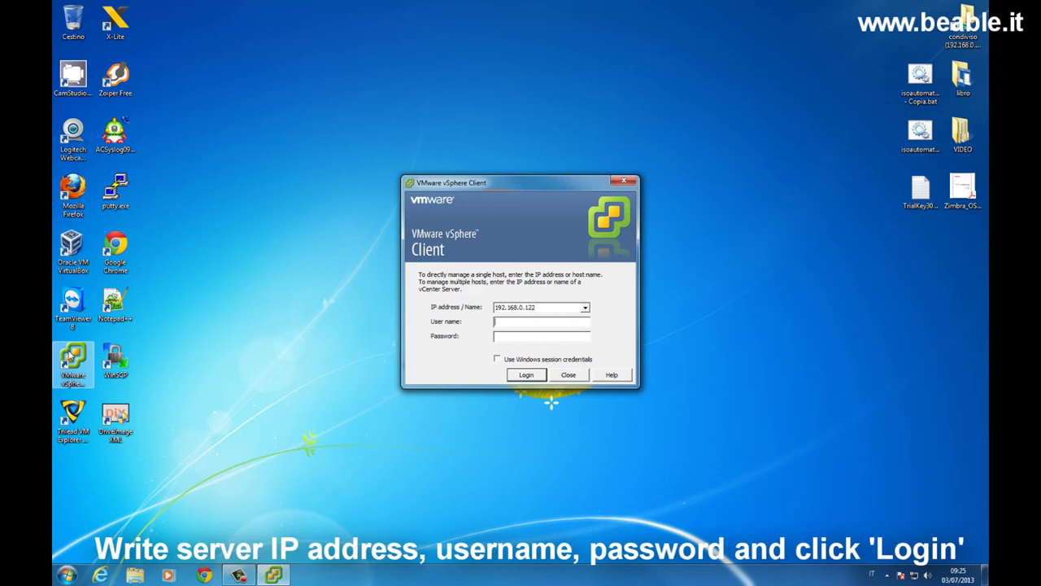
Step: Log in to host 192.168.0.122, acknowledge the evaluation notice, and select WinXP_controllo
{"action": "type", "text": "root***************"}
{"action": "key", "text": "Return"}
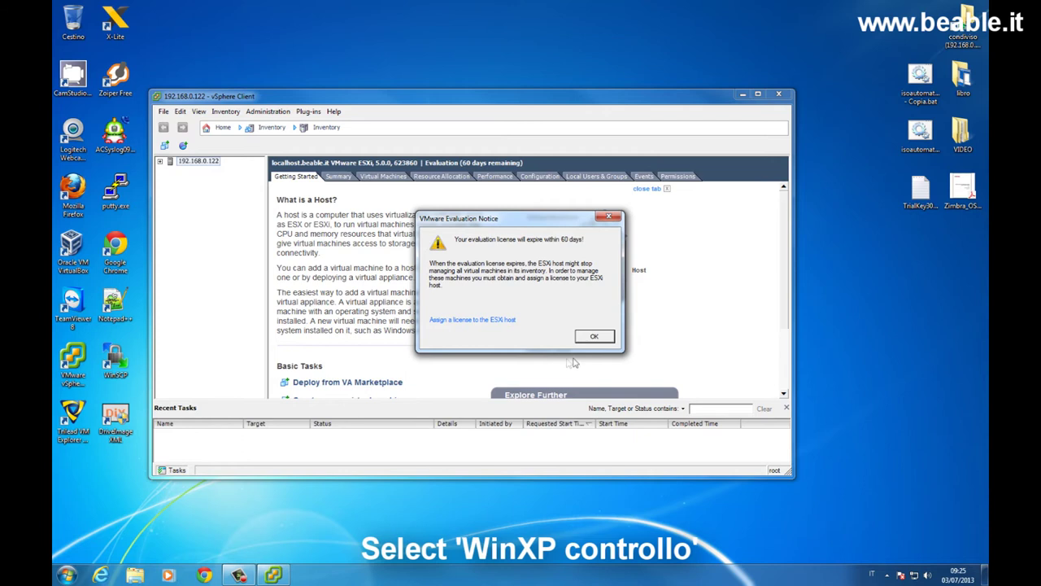
{"action": "left_click", "coordinate": [595, 337]}
{"action": "left_click", "coordinate": [161, 163]}
{"action": "left_click", "coordinate": [209, 173]}
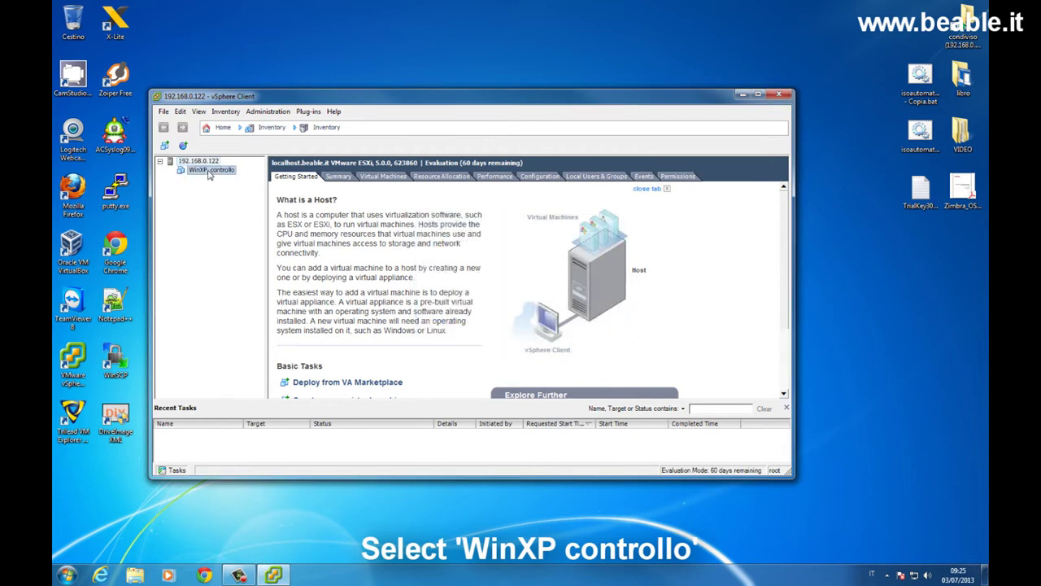
Step: Add a USB Controller to WinXP_controllo via Edit Settings and apply the change
{"action": "right_click", "coordinate": [209, 174]}
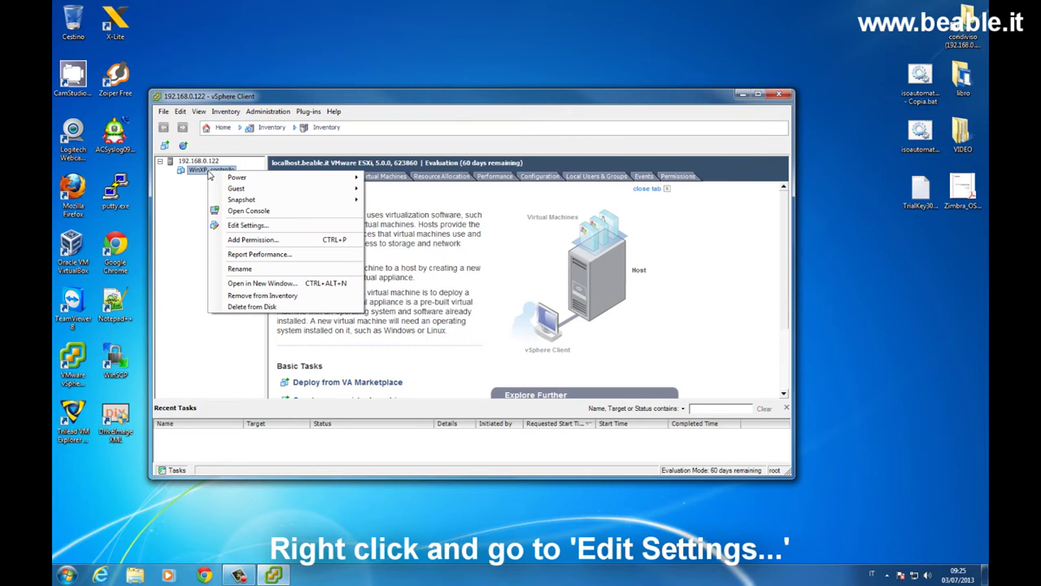
{"action": "left_click", "coordinate": [242, 226]}
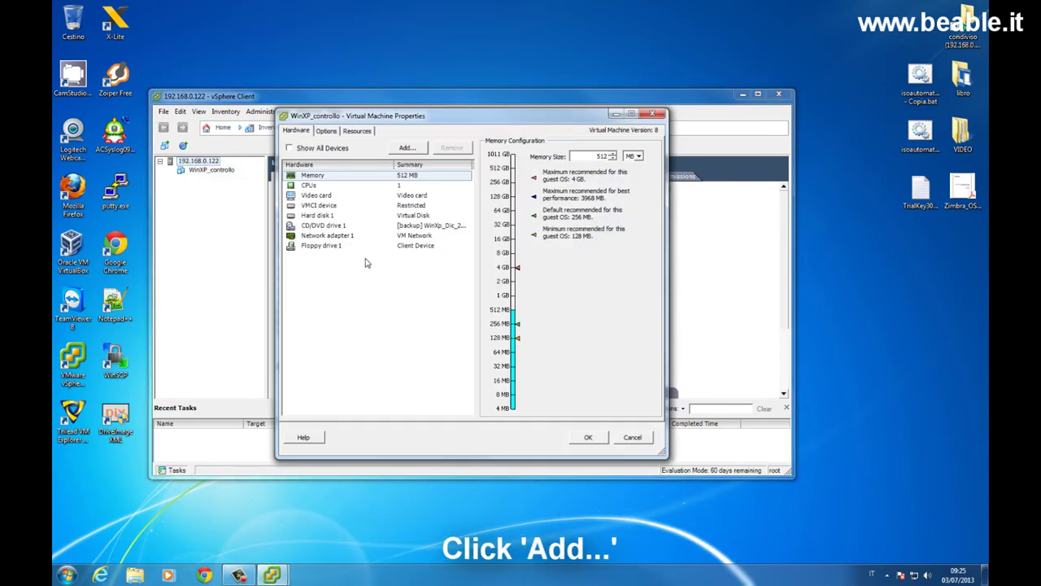
{"action": "left_click", "coordinate": [409, 148]}
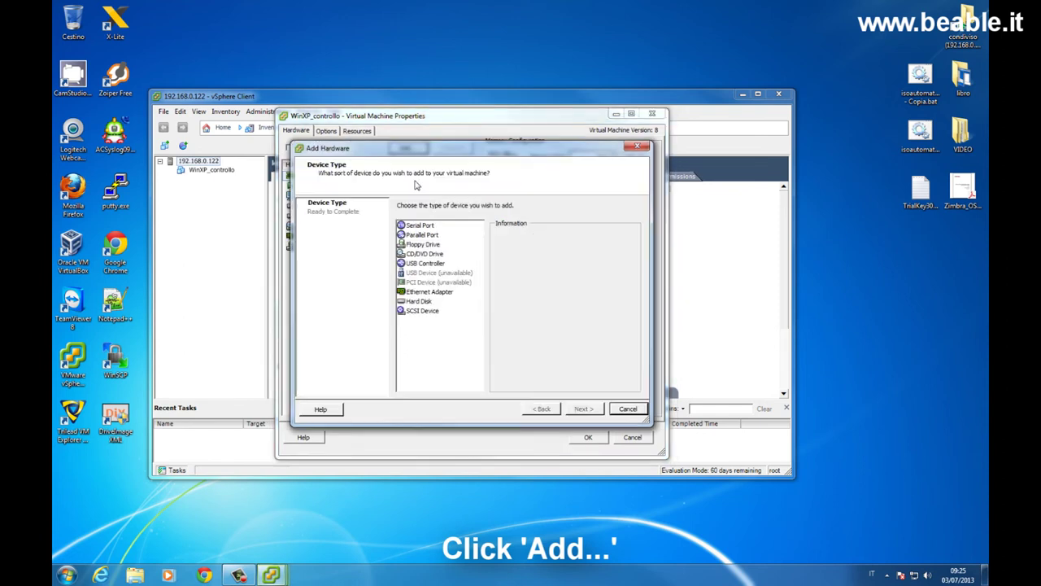
{"action": "left_click", "coordinate": [421, 264]}
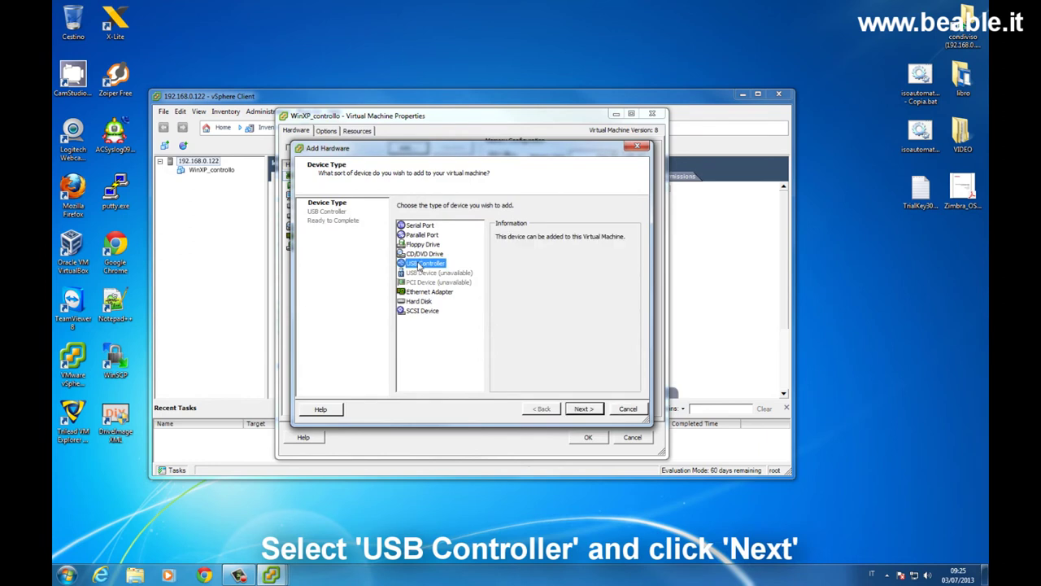
{"action": "left_click", "coordinate": [586, 410]}
{"action": "left_click", "coordinate": [585, 410]}
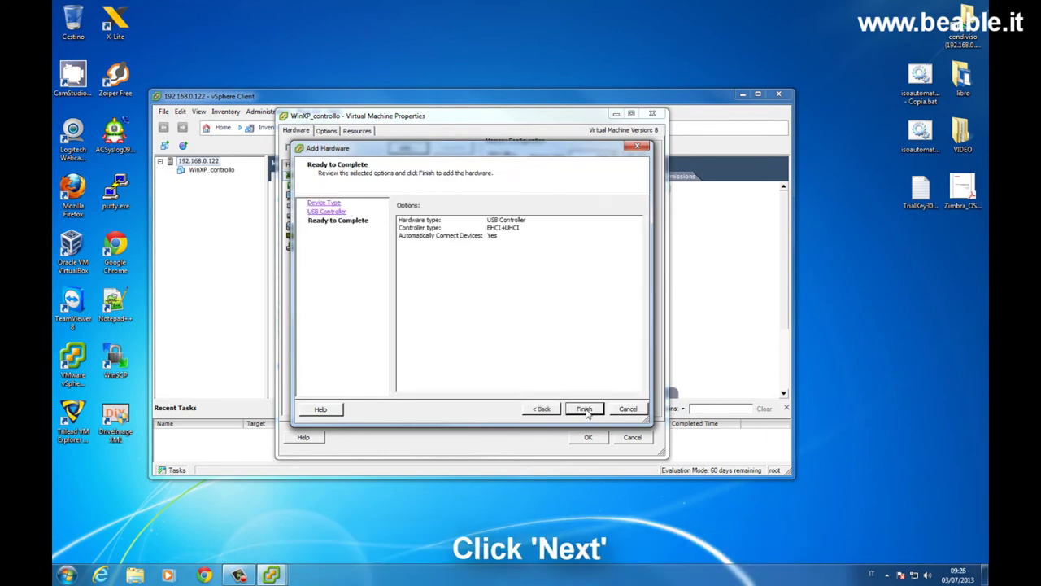
{"action": "left_click", "coordinate": [586, 410]}
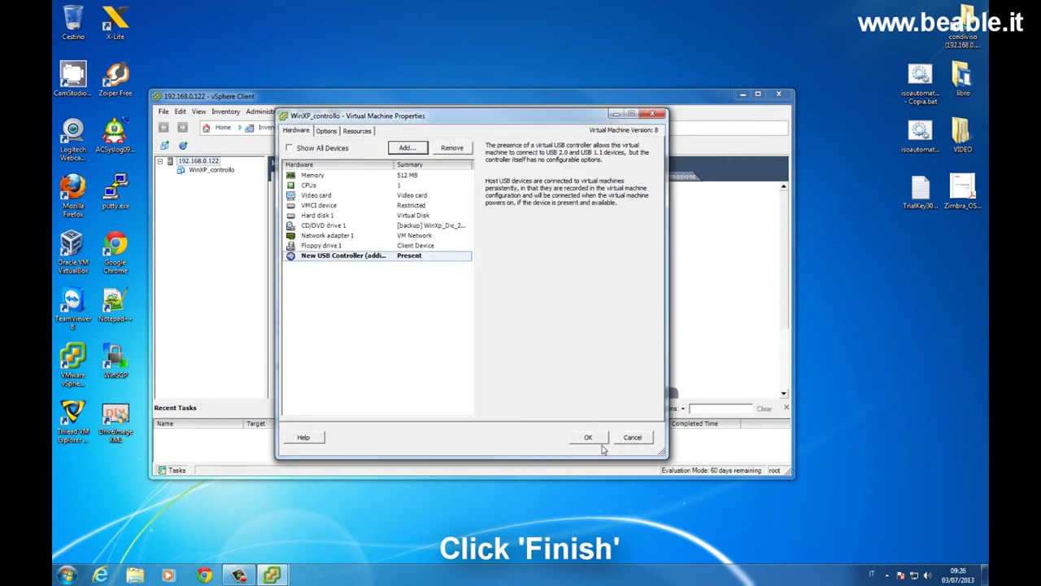
{"action": "left_click", "coordinate": [590, 438]}
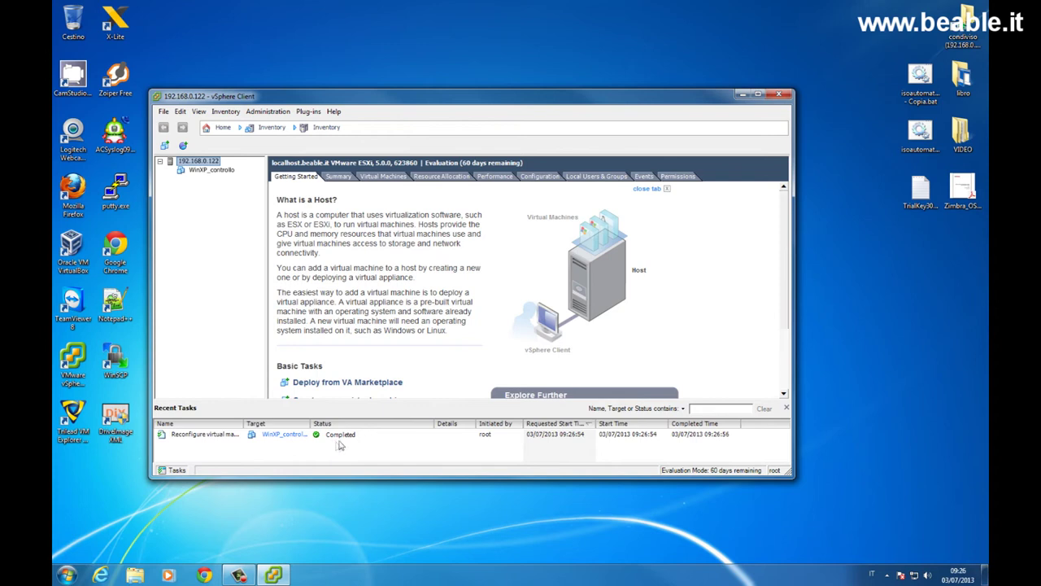
{"action": "right_click", "coordinate": [218, 169]}
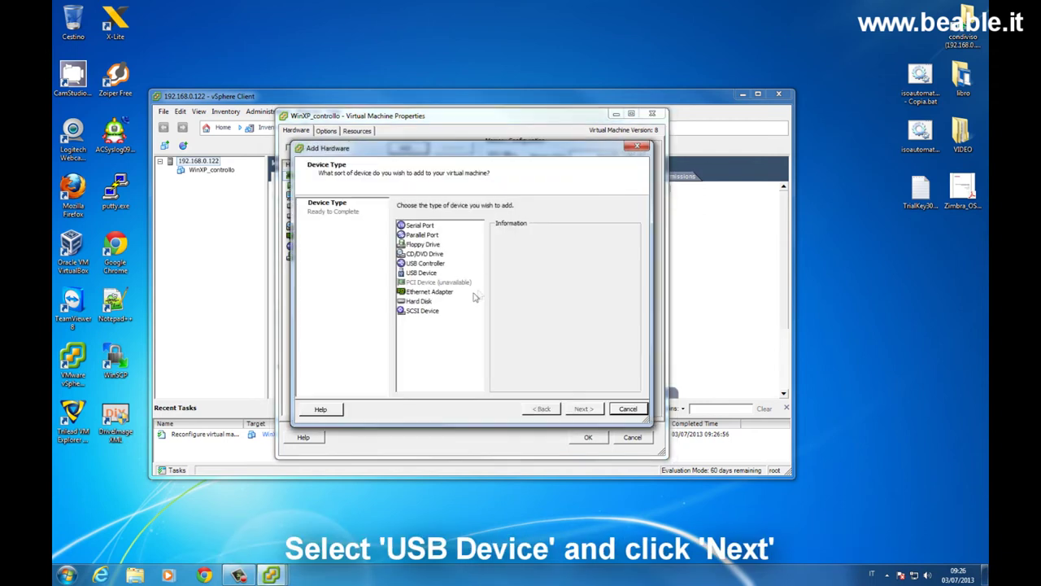
Step: Attach the host's TerraTec USB PnP Sound Device to WinXP_controllo as a USB device
{"action": "left_click", "coordinate": [422, 274]}
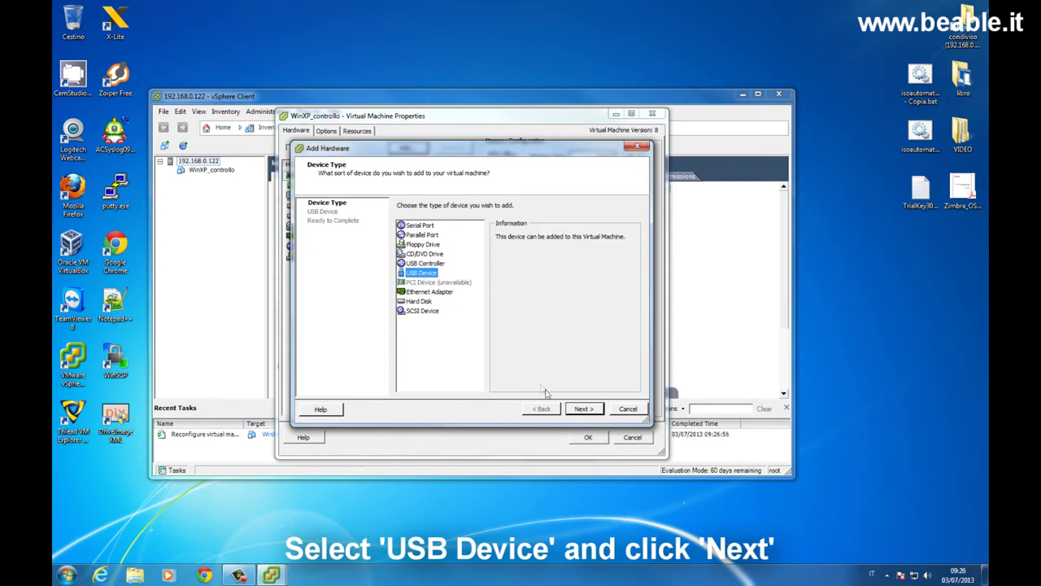
{"action": "left_click", "coordinate": [582, 410]}
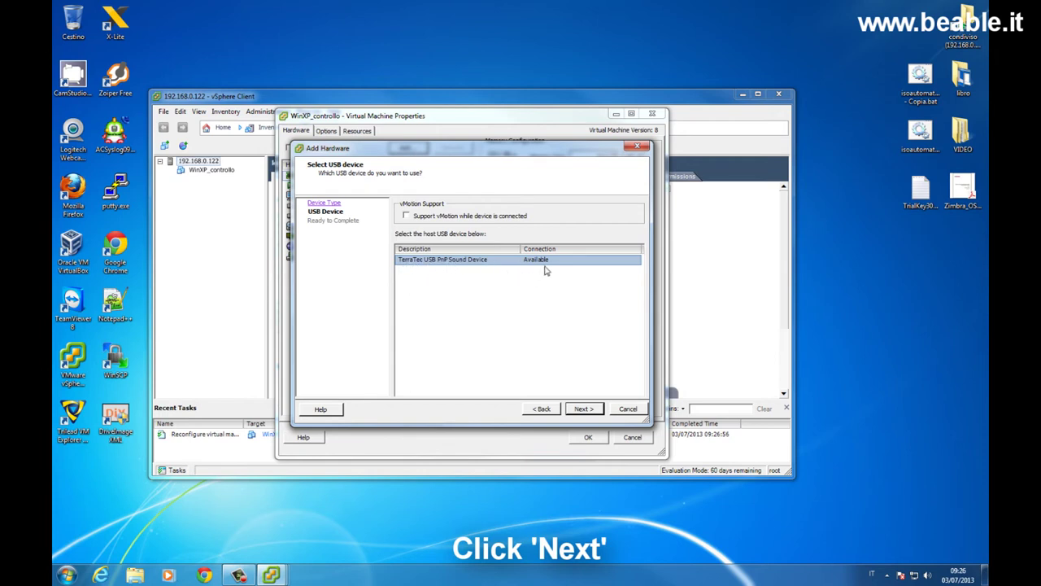
{"action": "left_click", "coordinate": [586, 409]}
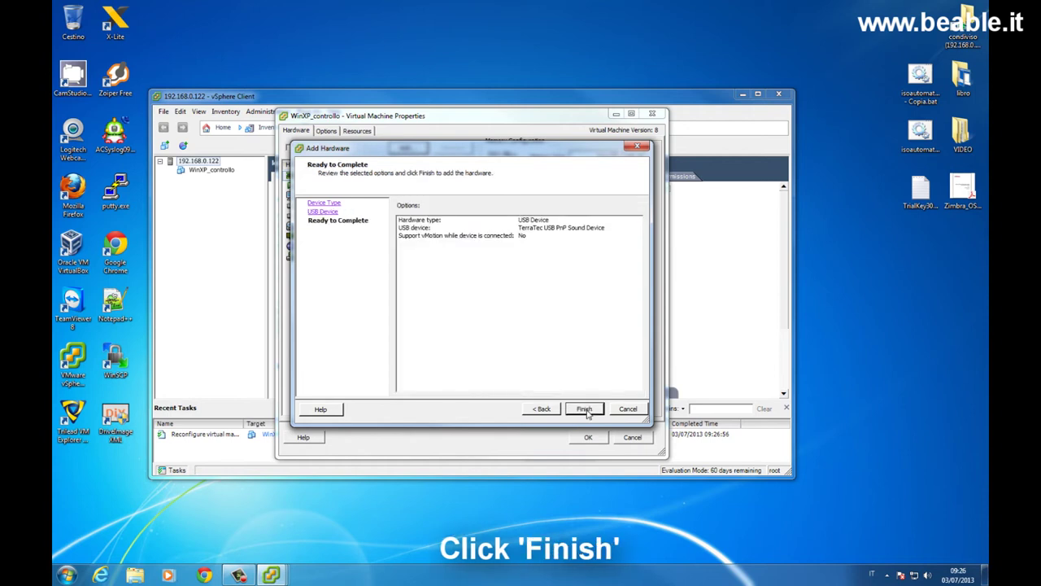
{"action": "left_click", "coordinate": [586, 409]}
{"action": "left_click", "coordinate": [588, 437]}
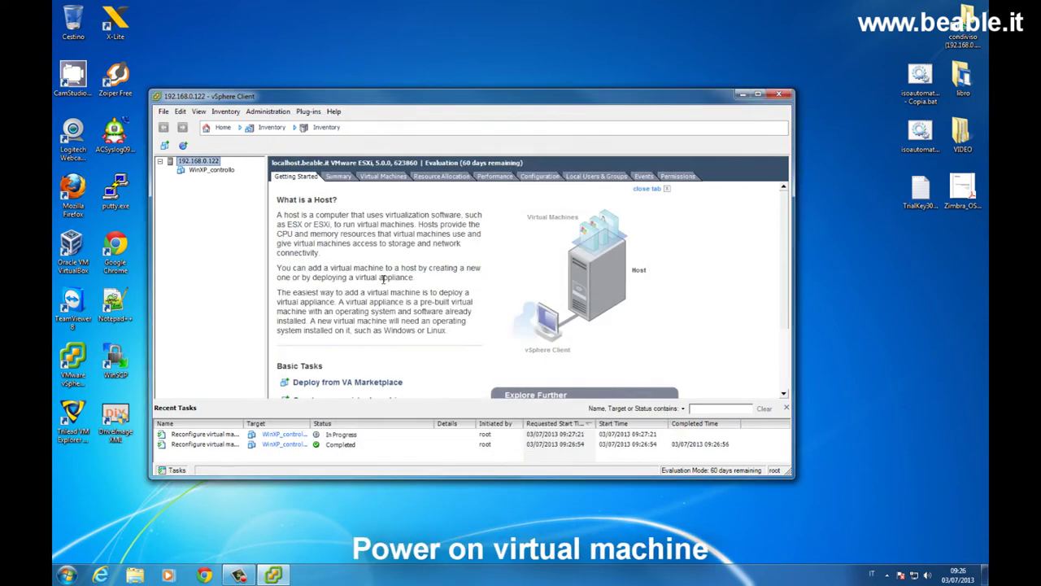
Step: Open WinXP_controllo's console, power the machine on, and center the console window
{"action": "right_click", "coordinate": [218, 173]}
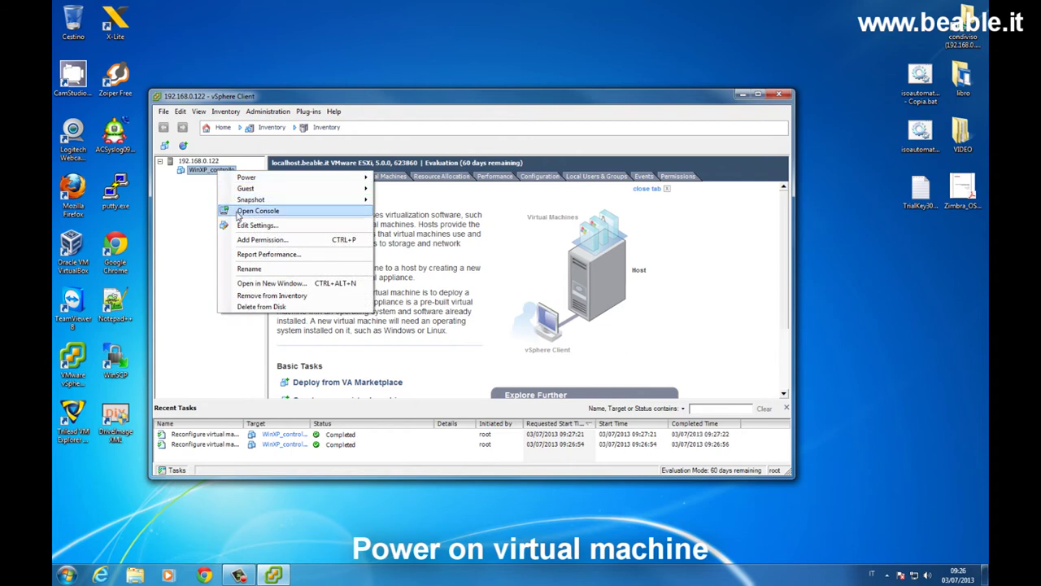
{"action": "left_click", "coordinate": [244, 211]}
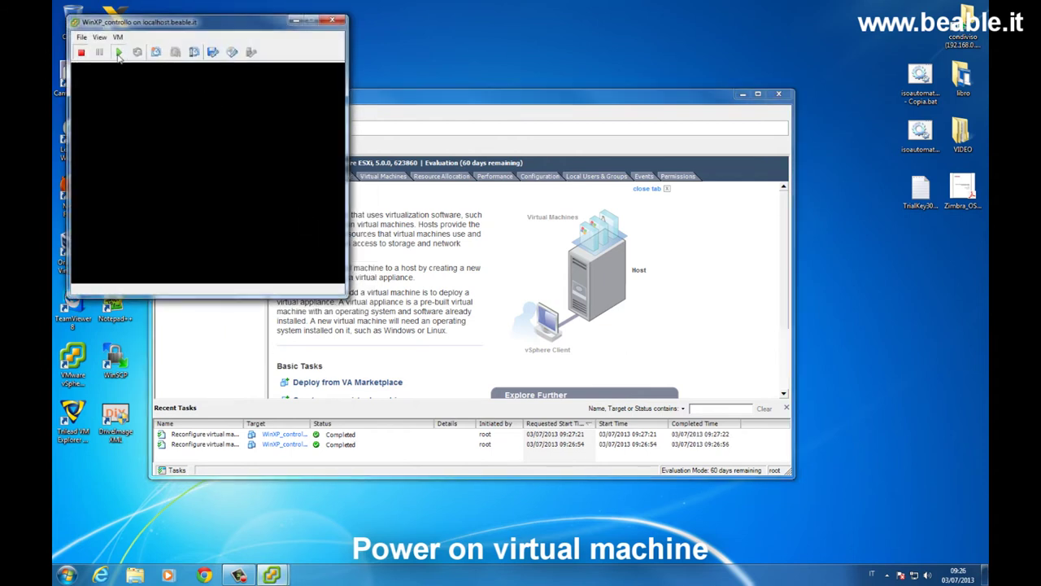
{"action": "left_click", "coordinate": [120, 49]}
{"action": "left_click_drag", "start_coordinate": [138, 25], "coordinate": [417, 73]}
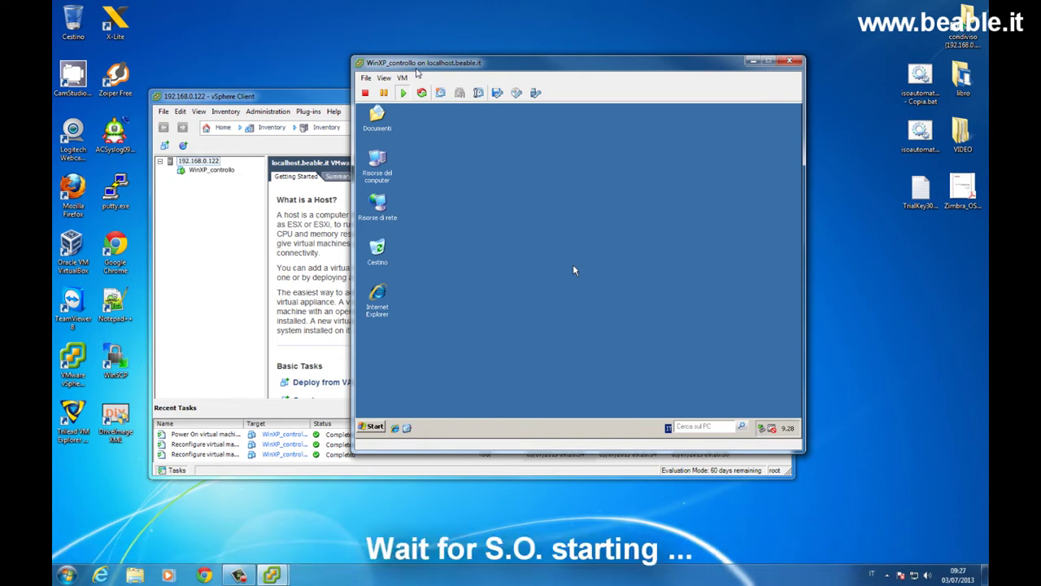
Step: Reposition and enlarge the console, then let Windows XP finish installing the USB sound device
{"action": "left_click_drag", "start_coordinate": [547, 60], "coordinate": [415, 15]}
{"action": "left_click_drag", "start_coordinate": [672, 401], "coordinate": [697, 424]}
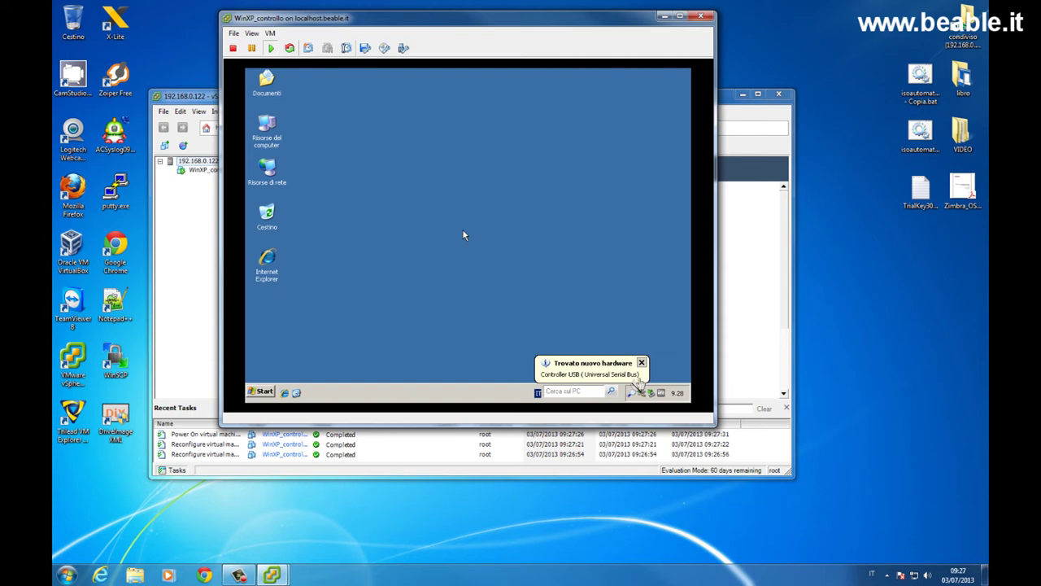
{"action": "left_click", "coordinate": [644, 366]}
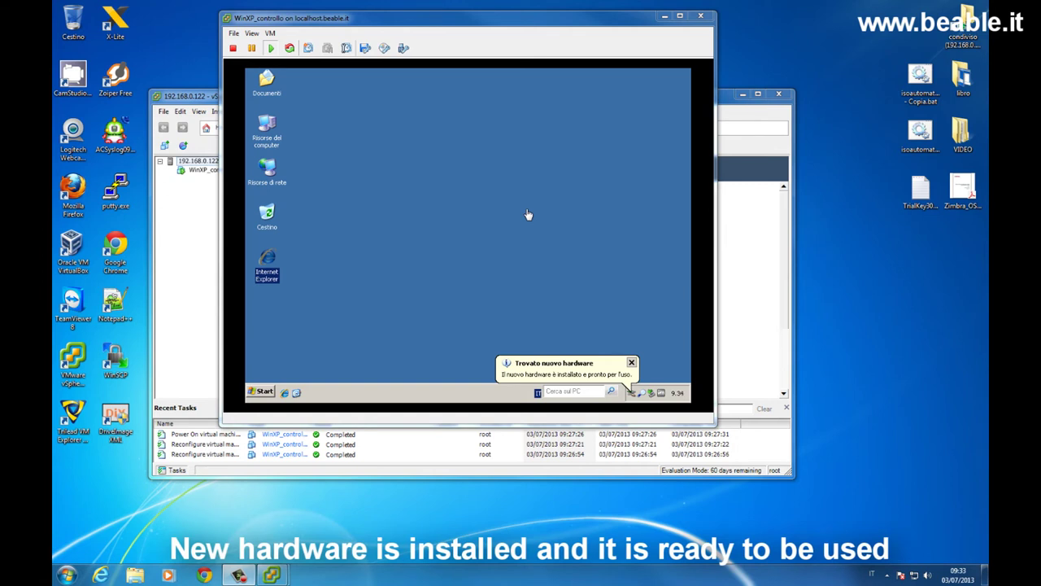
{"action": "left_click", "coordinate": [580, 297]}
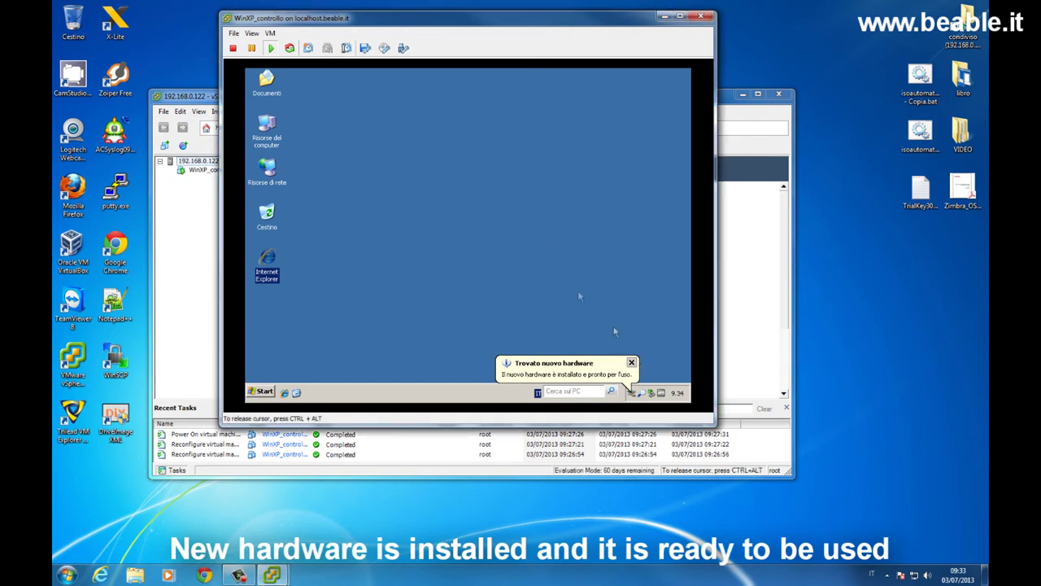
Step: Check Device Manager shows USB Speakers under Controller audio, video e giochi, then close the dialogs
{"action": "right_click", "coordinate": [271, 138]}
{"action": "left_click", "coordinate": [297, 226]}
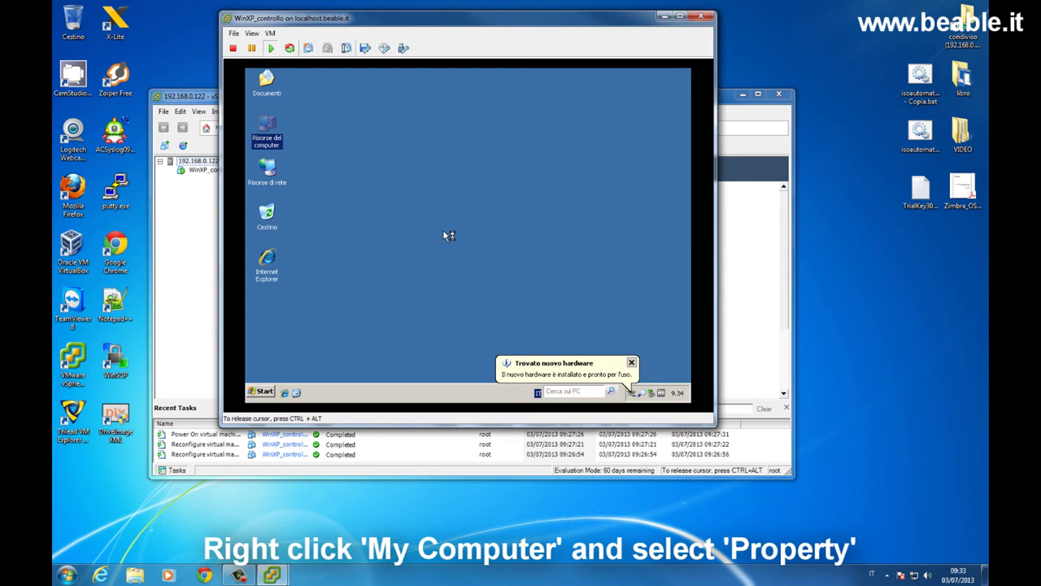
{"action": "left_click", "coordinate": [508, 129]}
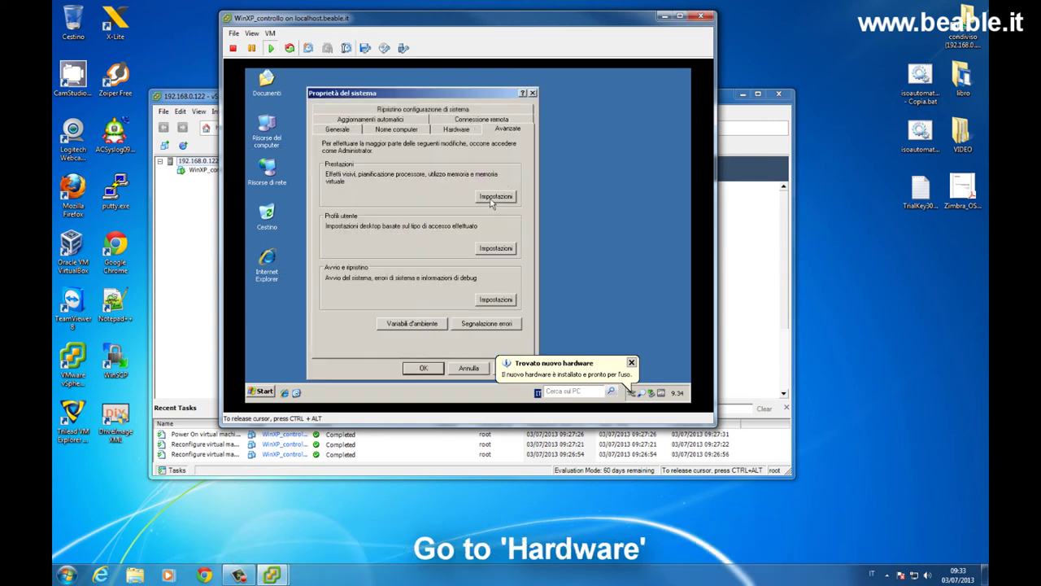
{"action": "left_click", "coordinate": [453, 132]}
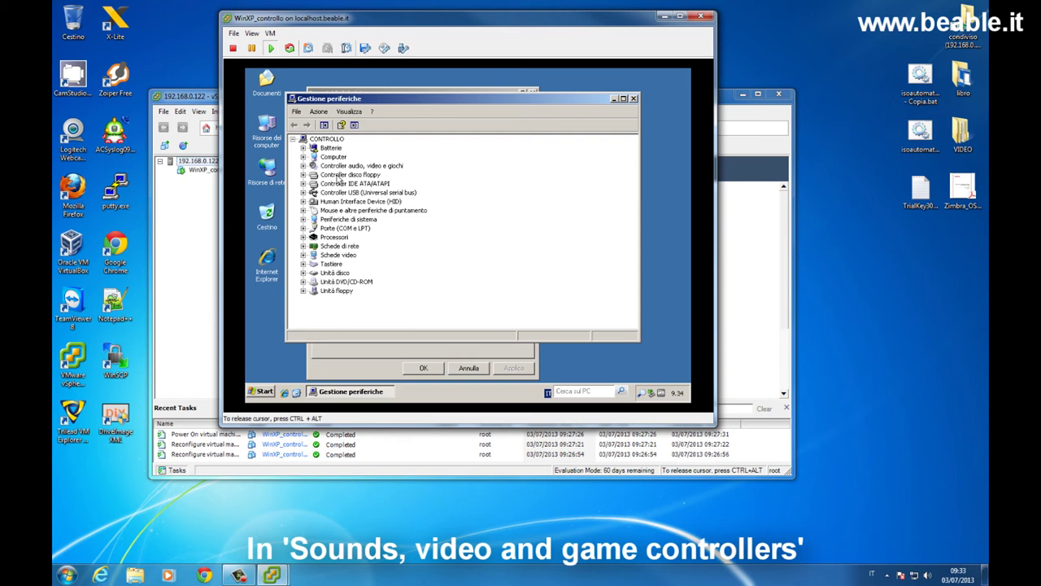
{"action": "left_click", "coordinate": [303, 166]}
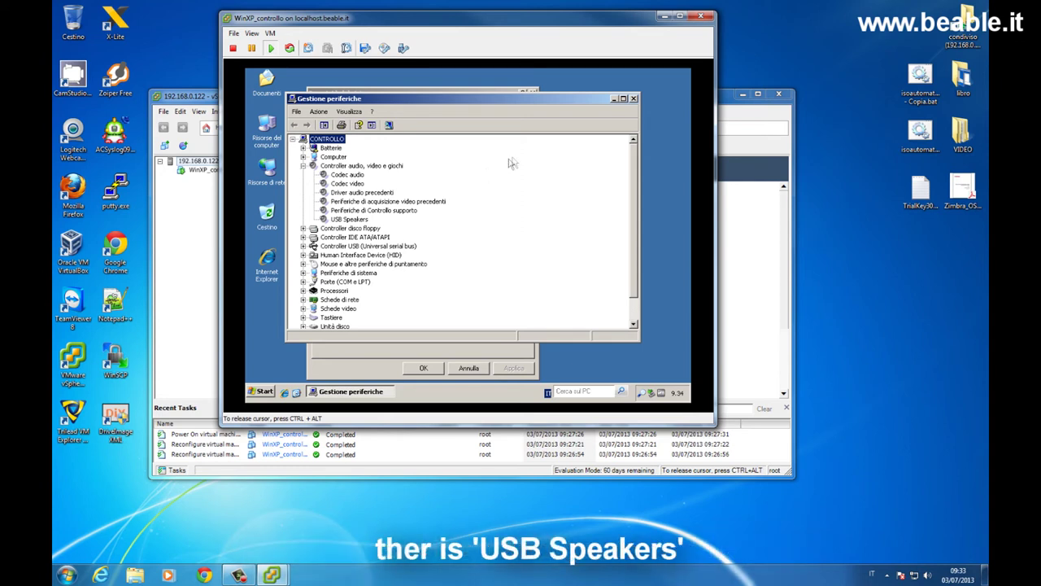
{"action": "left_click", "coordinate": [633, 98]}
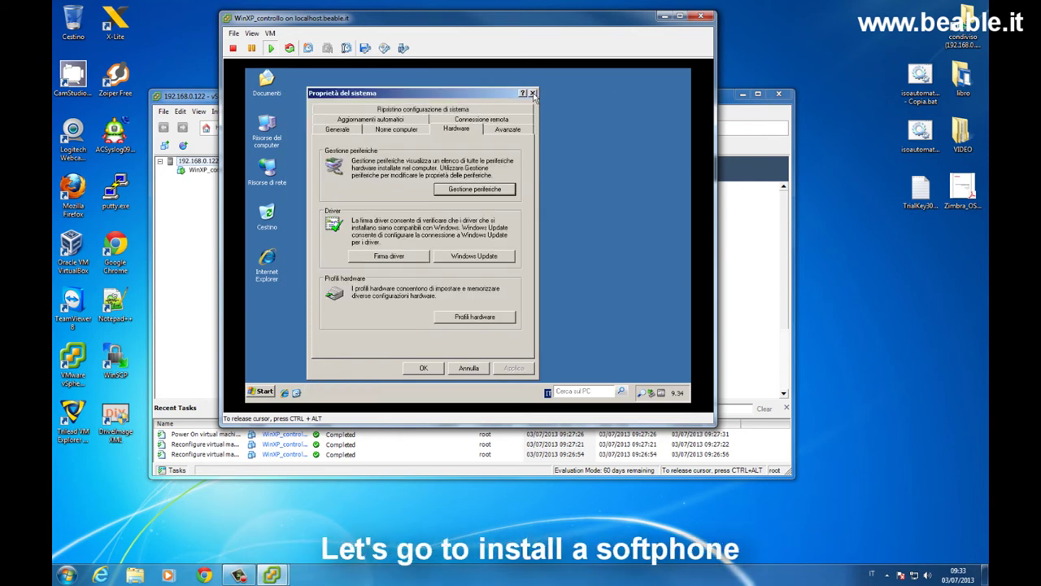
{"action": "left_click", "coordinate": [533, 93]}
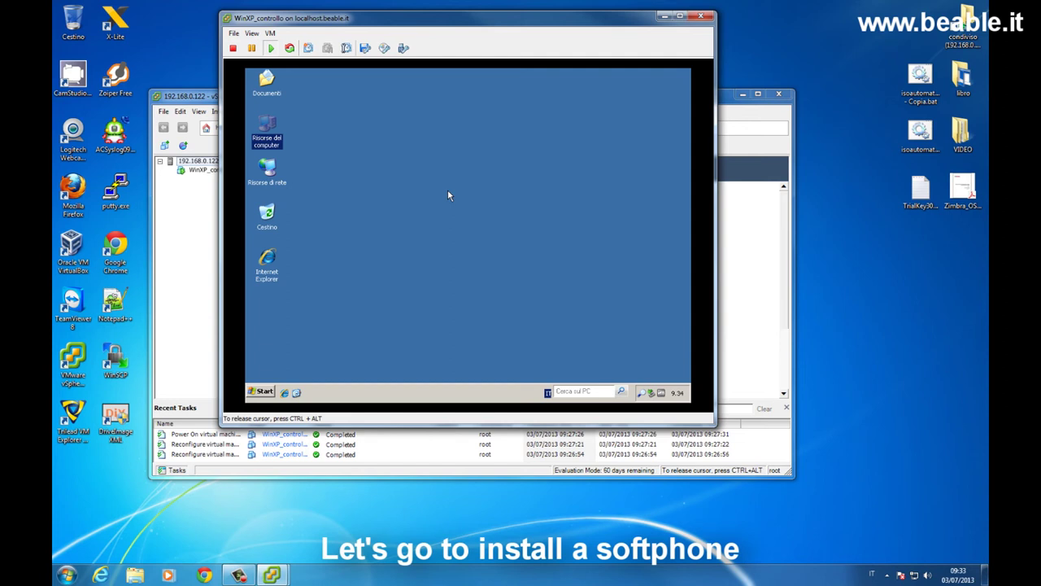
{"action": "key", "text": "ctrl+alt"}
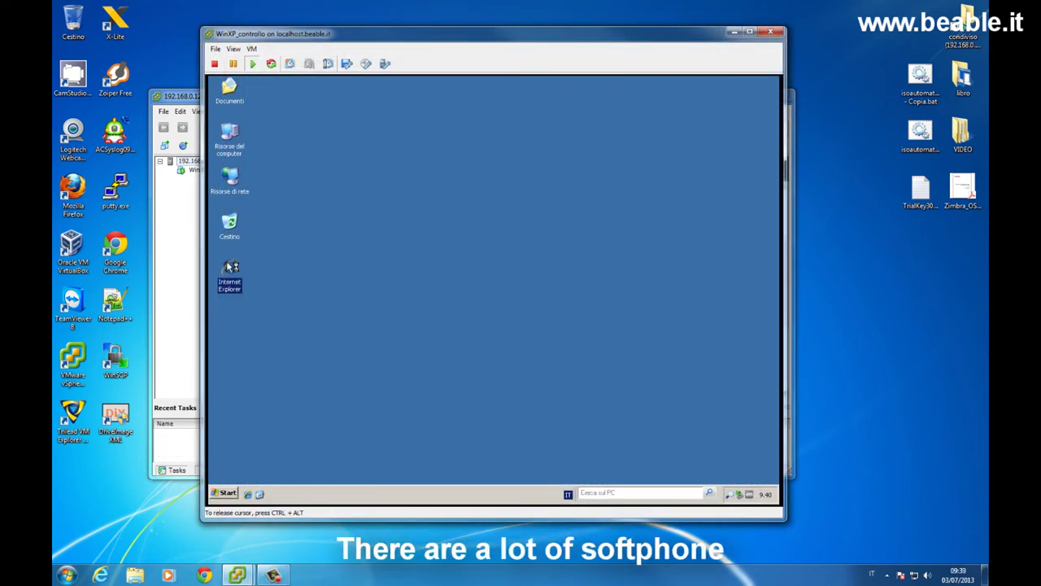
{"action": "double_click", "coordinate": [231, 268]}
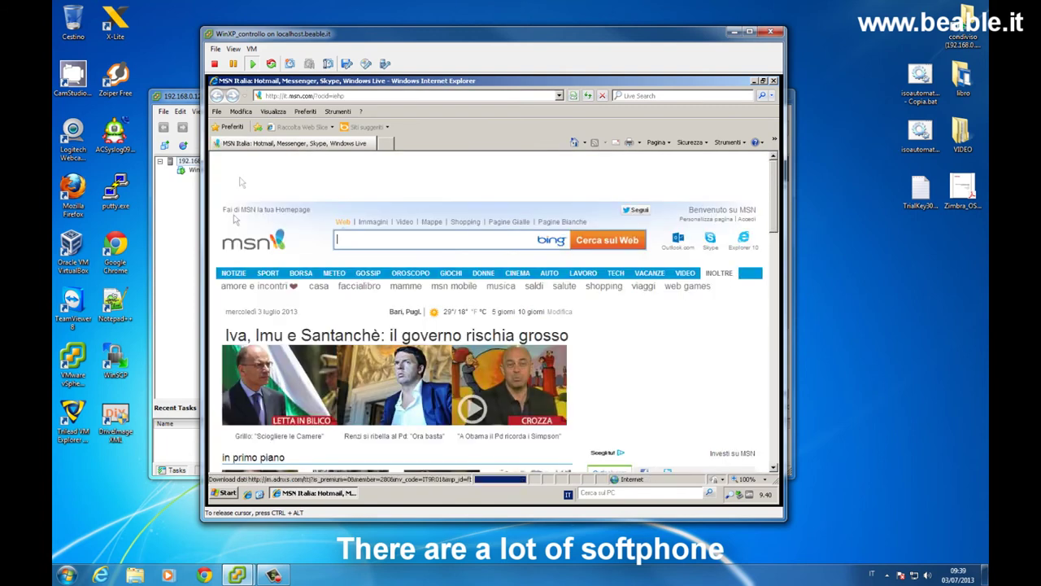
{"action": "left_click", "coordinate": [289, 96]}
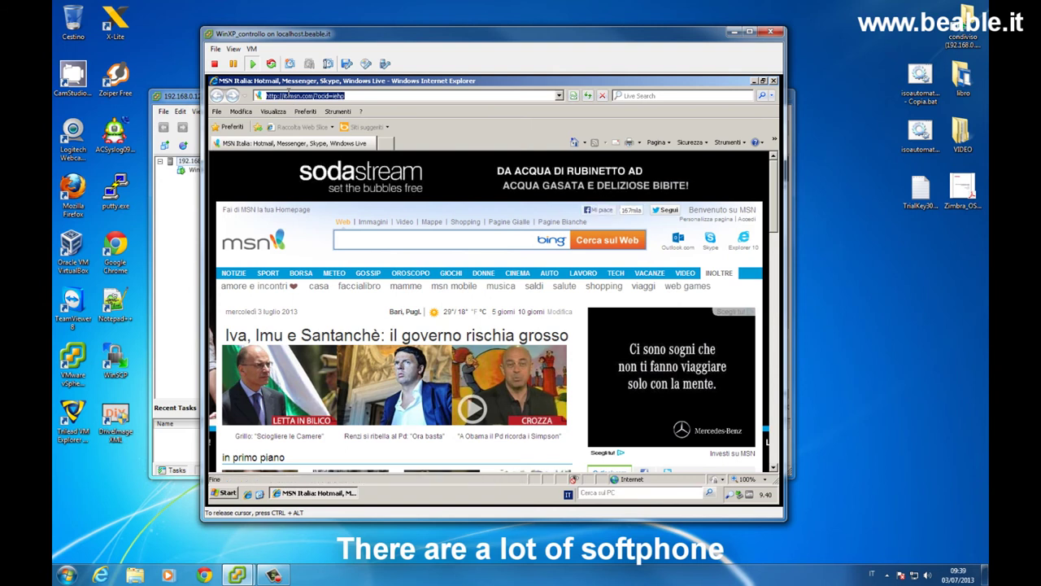
{"action": "type", "text": "www.google.it"}
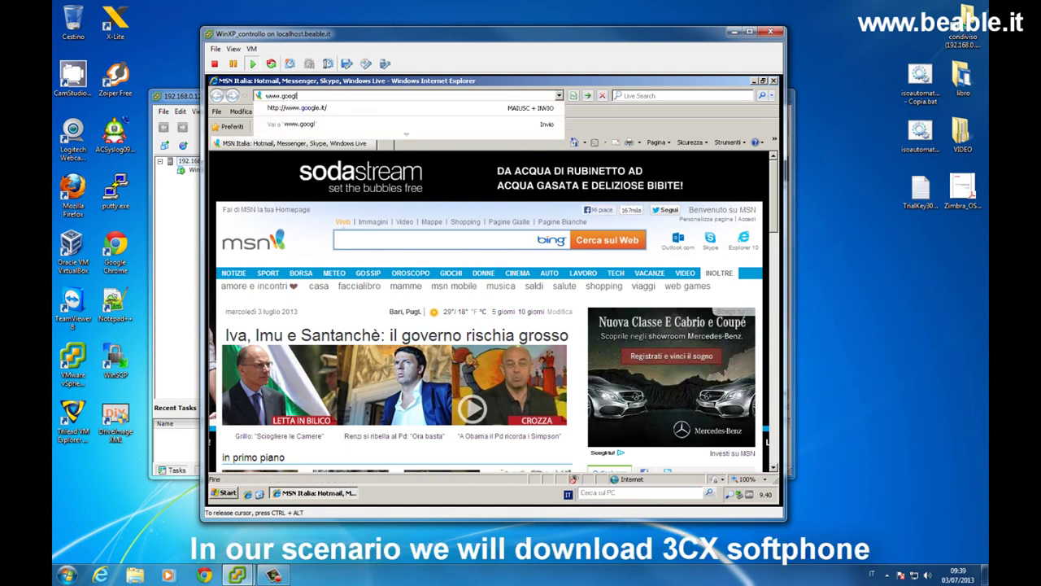
{"action": "key", "text": "Return"}
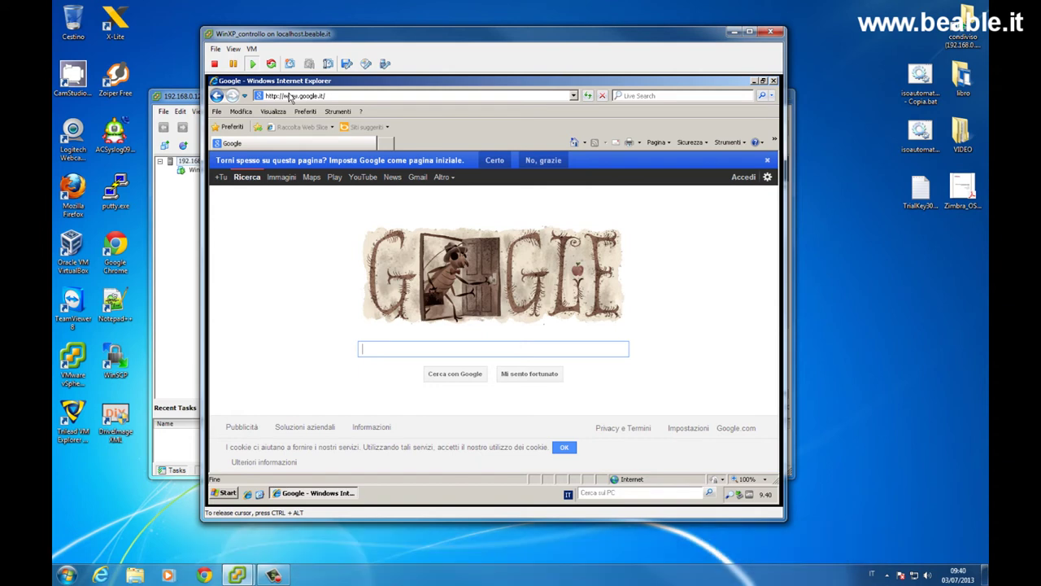
Step: Search Google for '3cx softphone download'
{"action": "type", "text": "3cx so"}
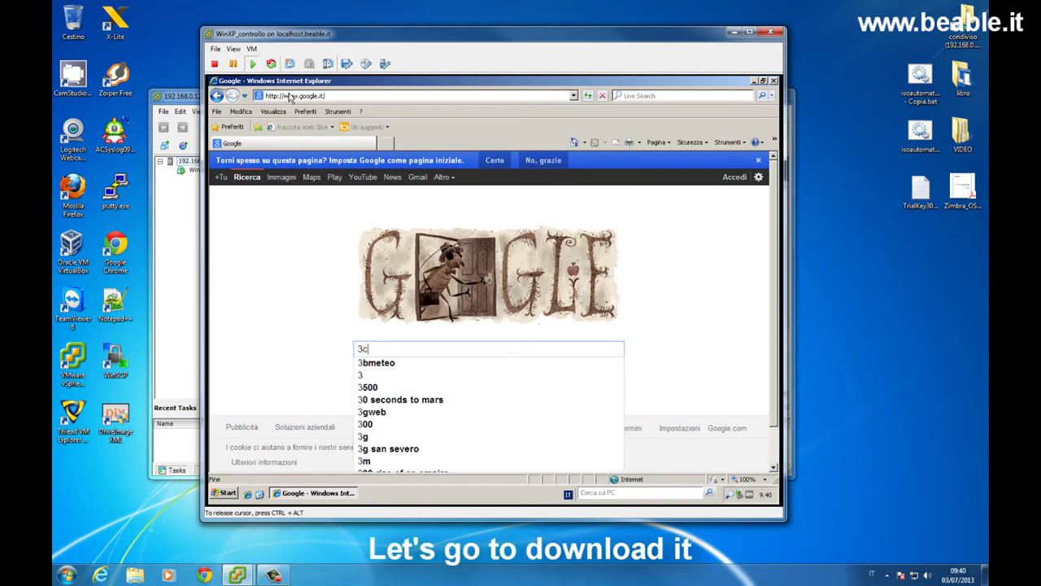
{"action": "key", "text": "Down"}
{"action": "key", "text": "Down"}
{"action": "key", "text": "Down"}
{"action": "key", "text": "Return"}
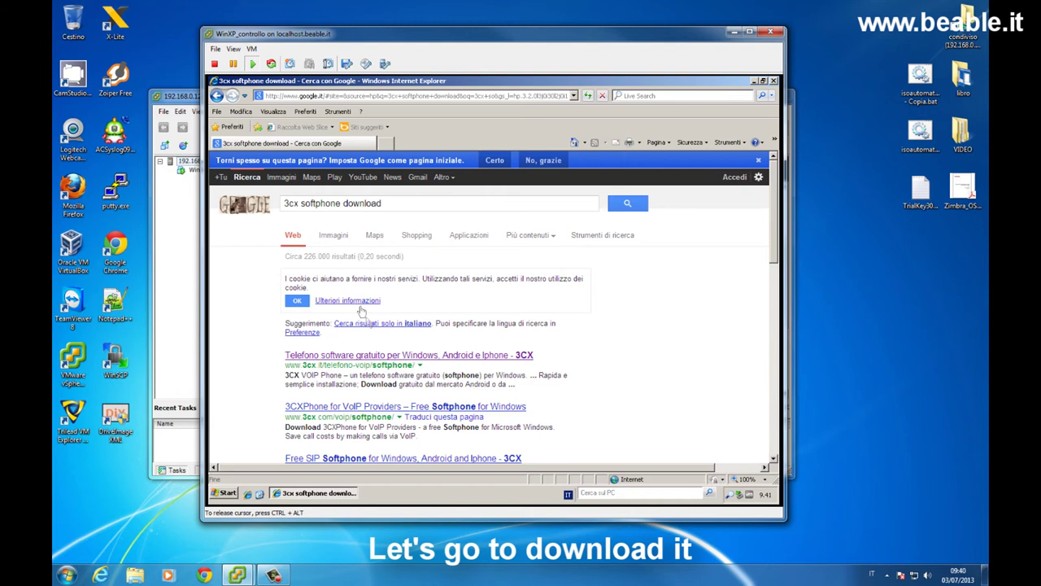
Step: Open the 3CX result and its download page, scrolling down to the registration form
{"action": "left_click", "coordinate": [390, 356]}
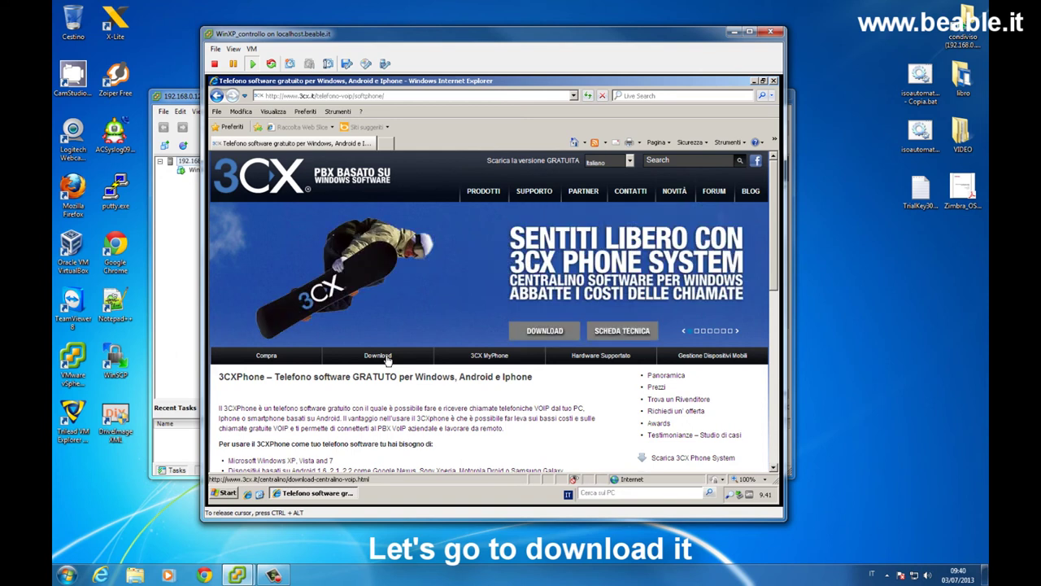
{"action": "left_click", "coordinate": [387, 358]}
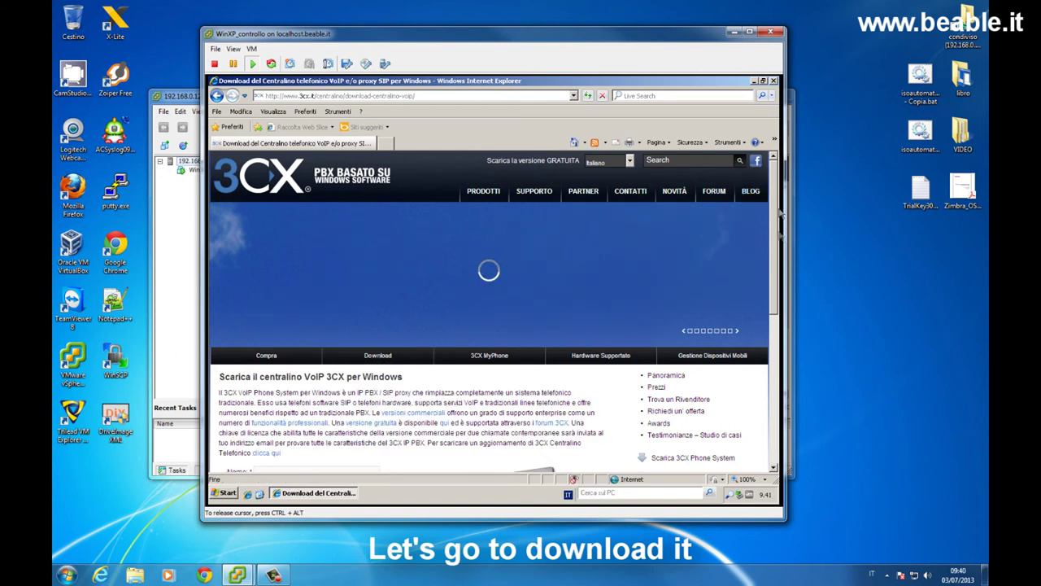
{"action": "left_click_drag", "start_coordinate": [776, 195], "coordinate": [780, 258]}
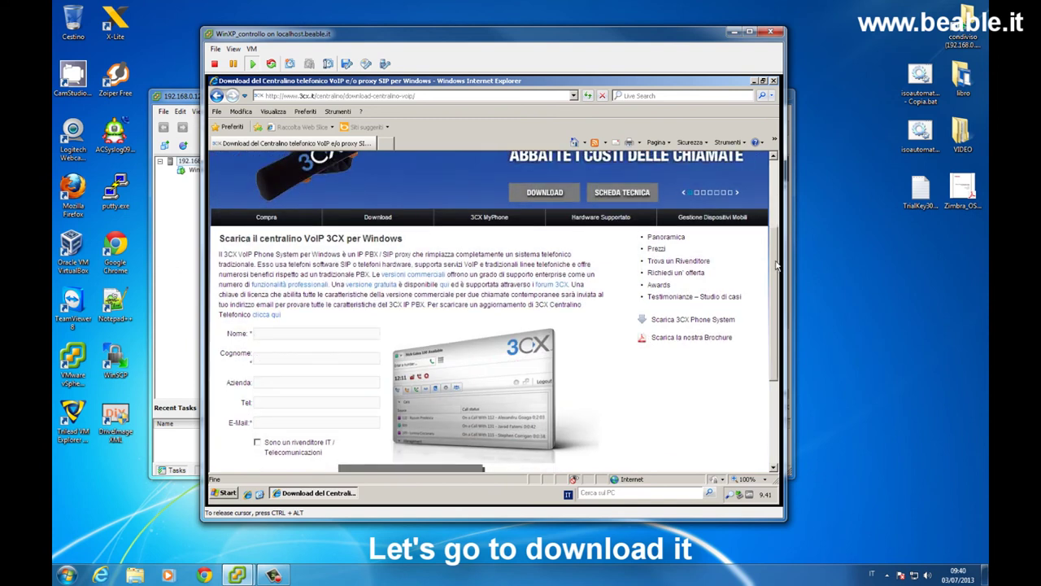
{"action": "left_click_drag", "start_coordinate": [777, 264], "coordinate": [766, 364]}
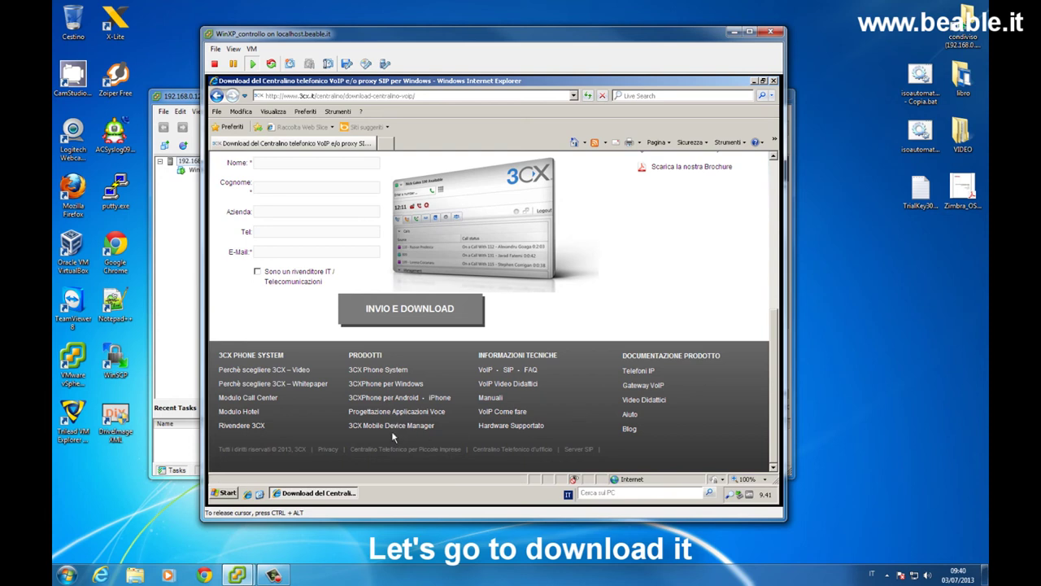
Step: Open the 3CXPhone per Windows page, then download and run the 3CXPhone6.msi installer
{"action": "left_click", "coordinate": [378, 386]}
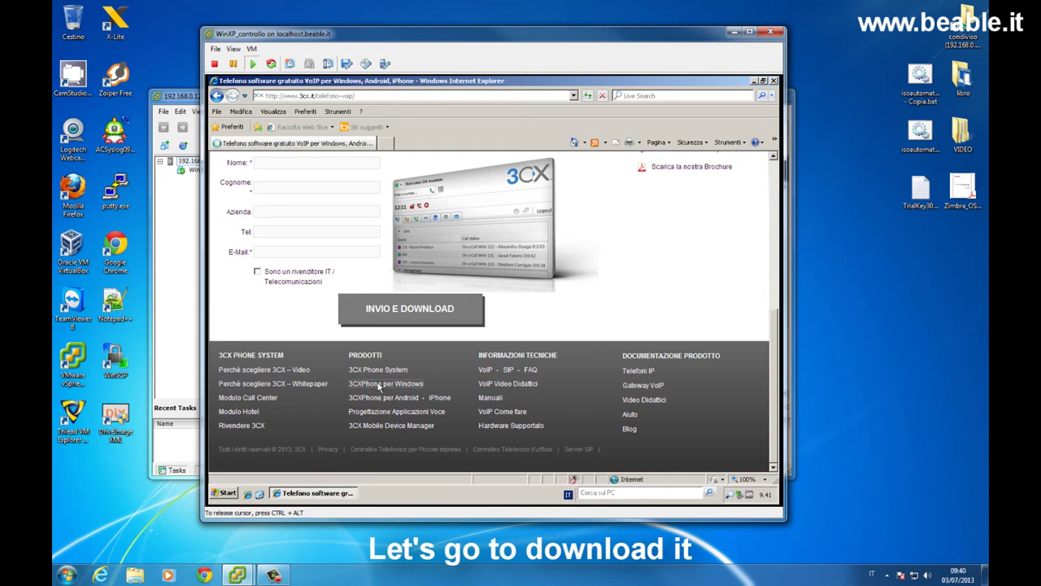
{"action": "scroll", "coordinate": [377, 386], "scroll_direction": "down", "scroll_amount": 3}
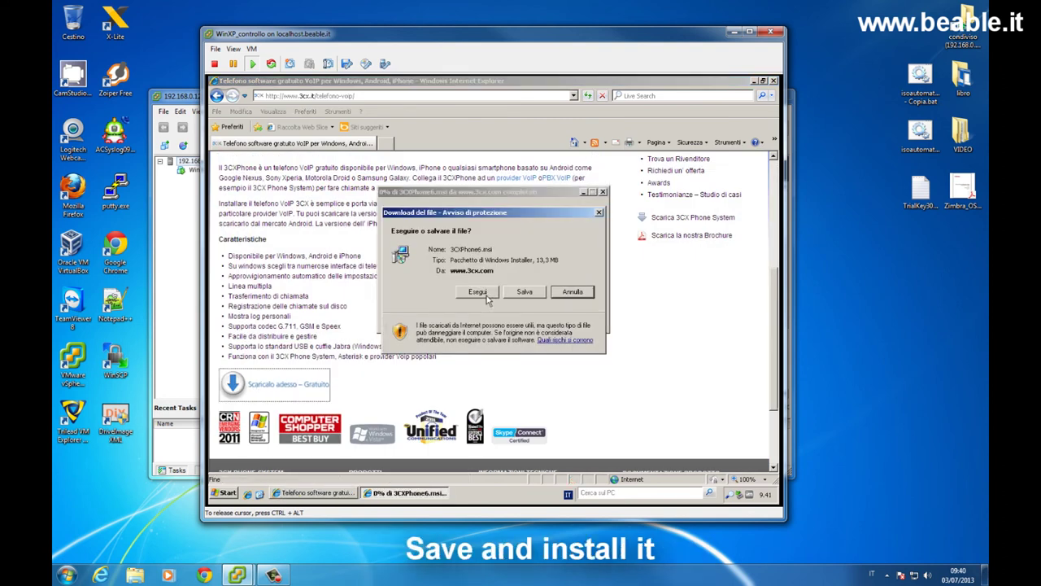
{"action": "left_click", "coordinate": [480, 285]}
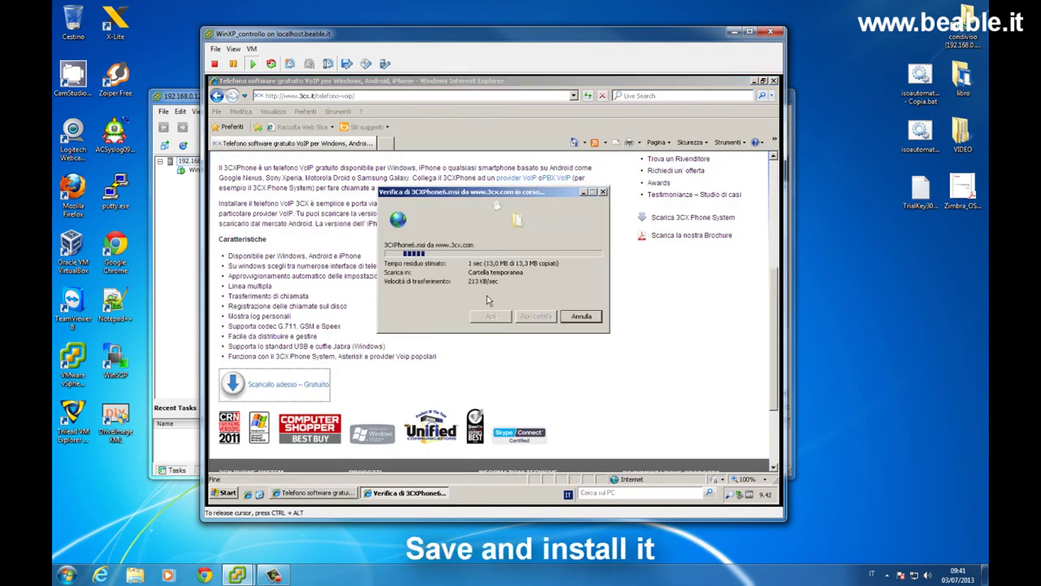
{"action": "left_click", "coordinate": [525, 237]}
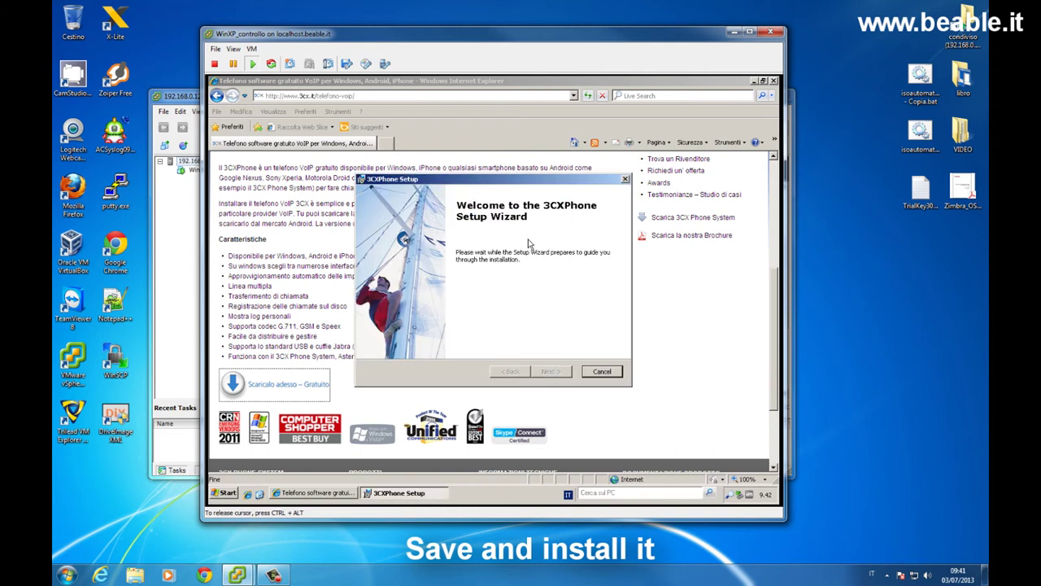
Step: Accept the license and install 3CXPhone to the default folder, completing the setup wizard
{"action": "left_click", "coordinate": [567, 371]}
{"action": "left_click", "coordinate": [405, 330]}
{"action": "left_click", "coordinate": [550, 372]}
{"action": "left_click", "coordinate": [550, 372]}
{"action": "left_click", "coordinate": [551, 372]}
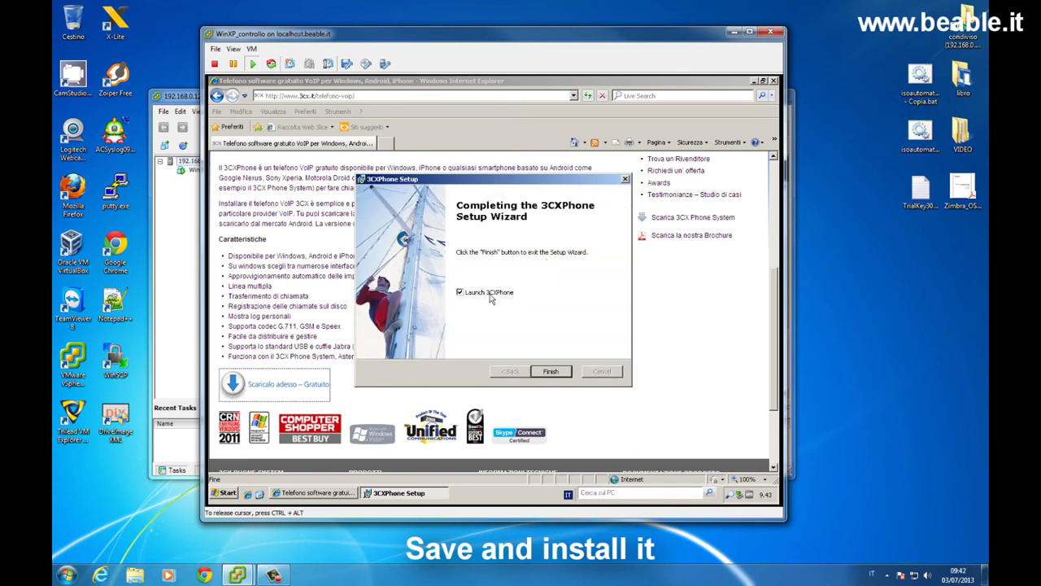
{"action": "left_click", "coordinate": [551, 372]}
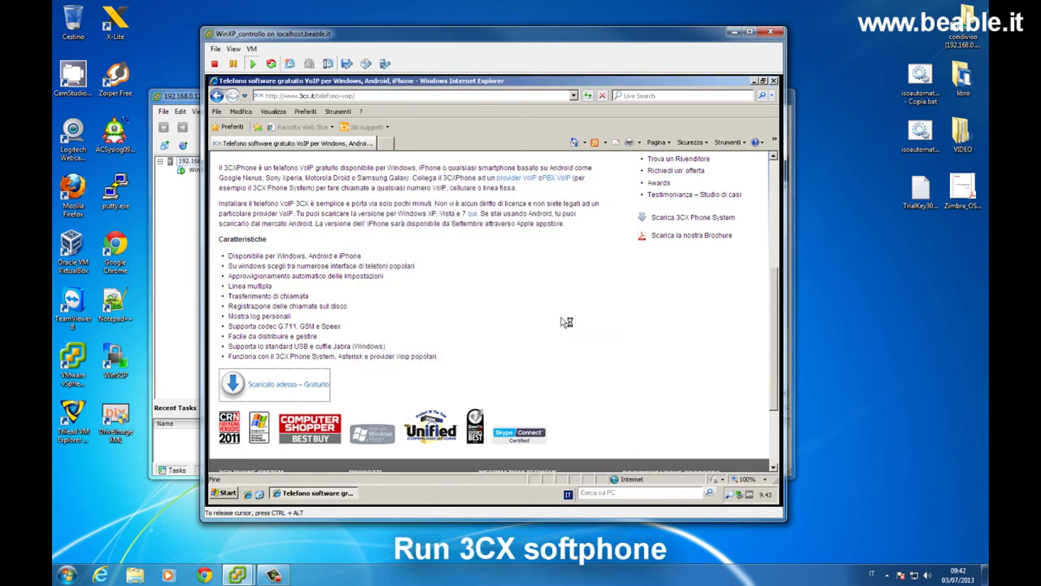